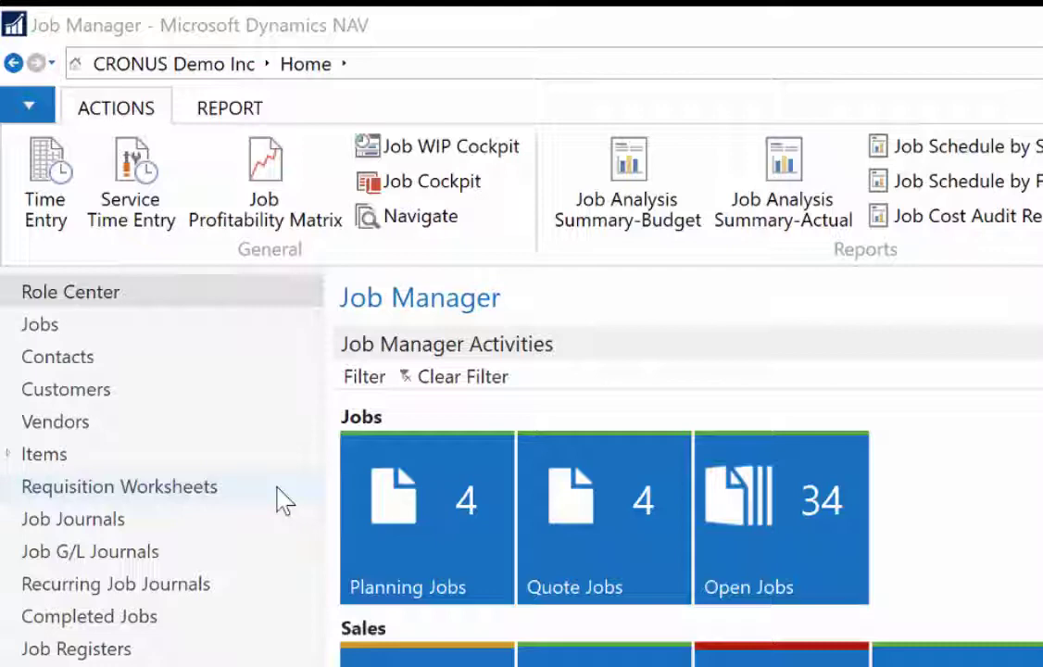
# Step: Run Calculate Plan on the DEFAULT requisition worksheet for 9/17/2018 through 12/31/2018
pyautogui.click(283, 498)
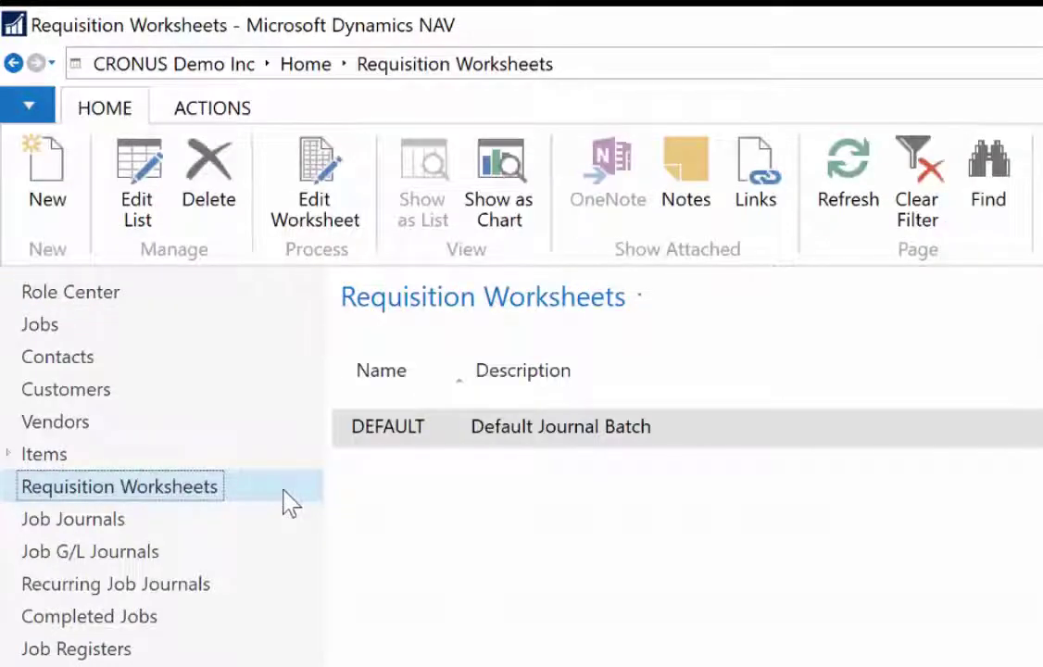
pyautogui.doubleClick(547, 428)
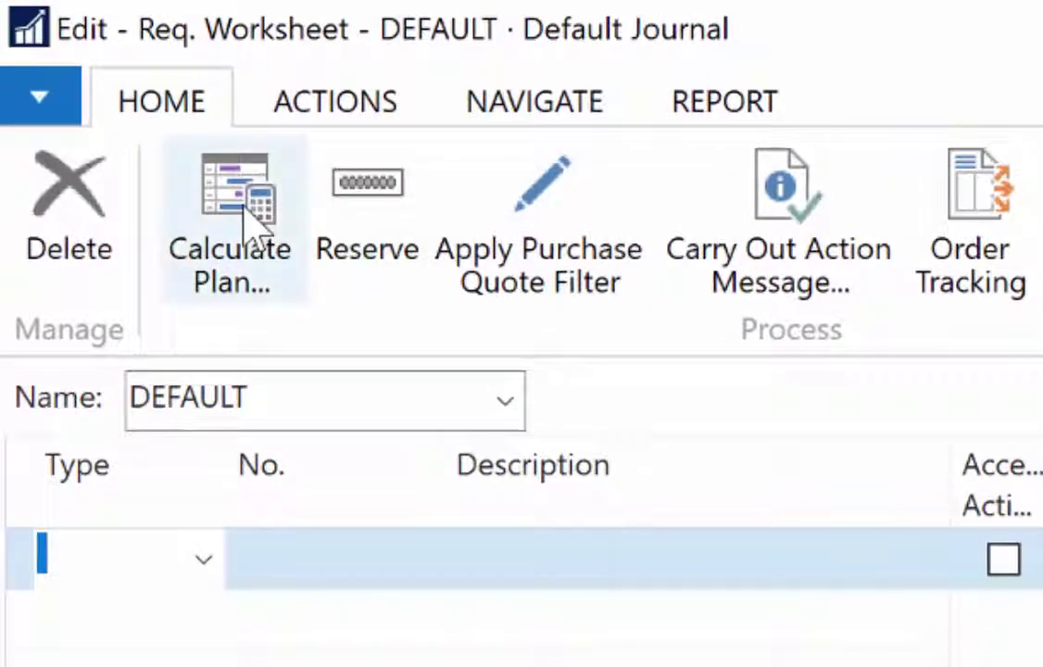
pyautogui.click(227, 225)
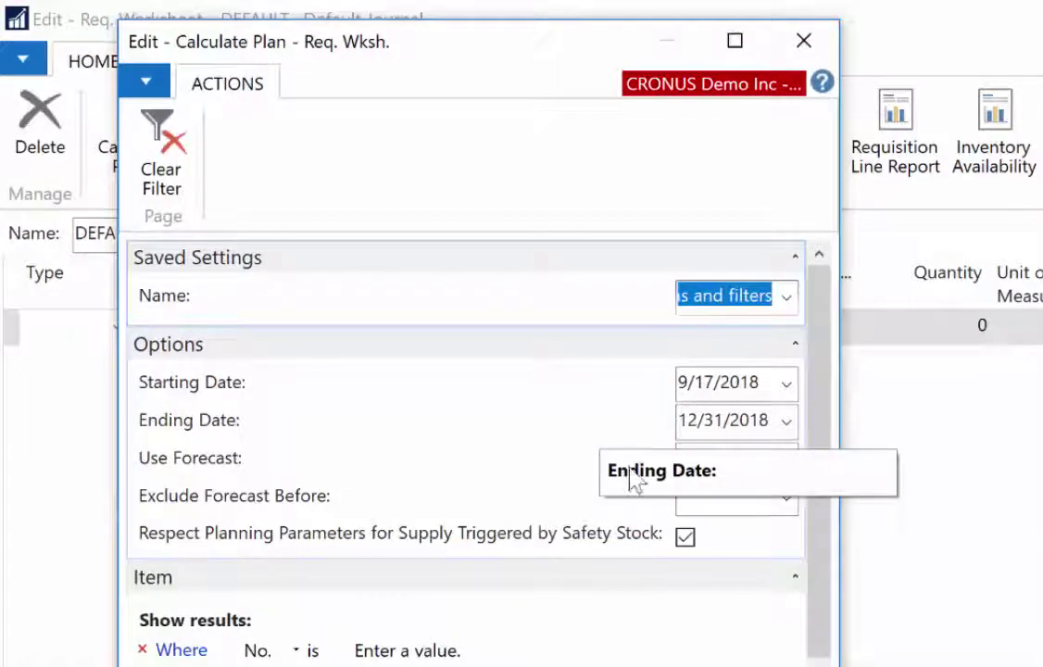
pyautogui.press('Return')
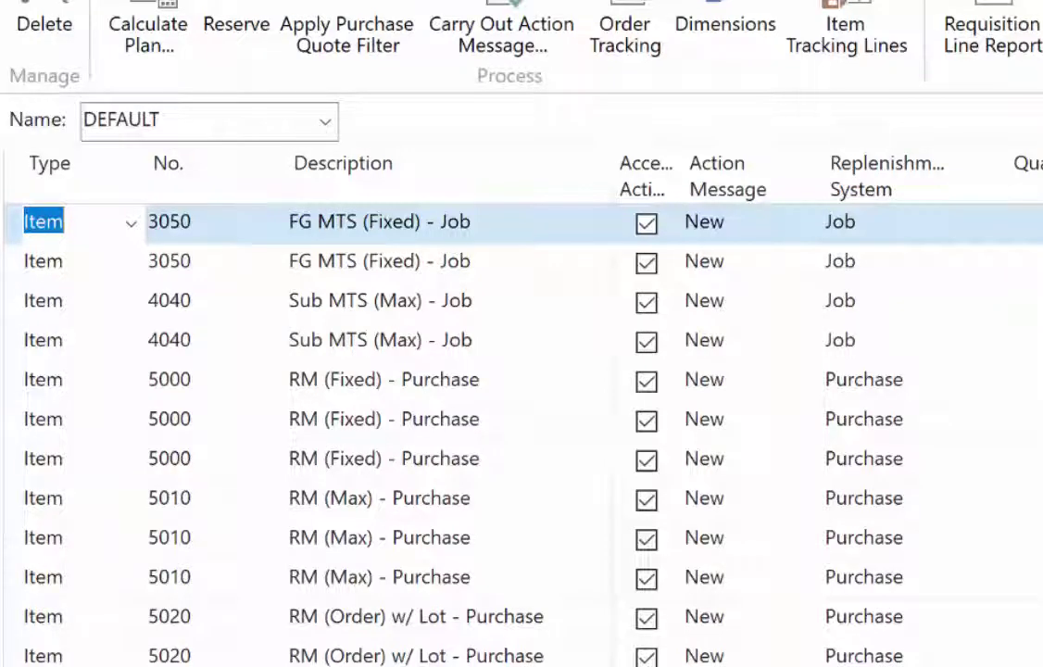
pyautogui.click(870, 223)
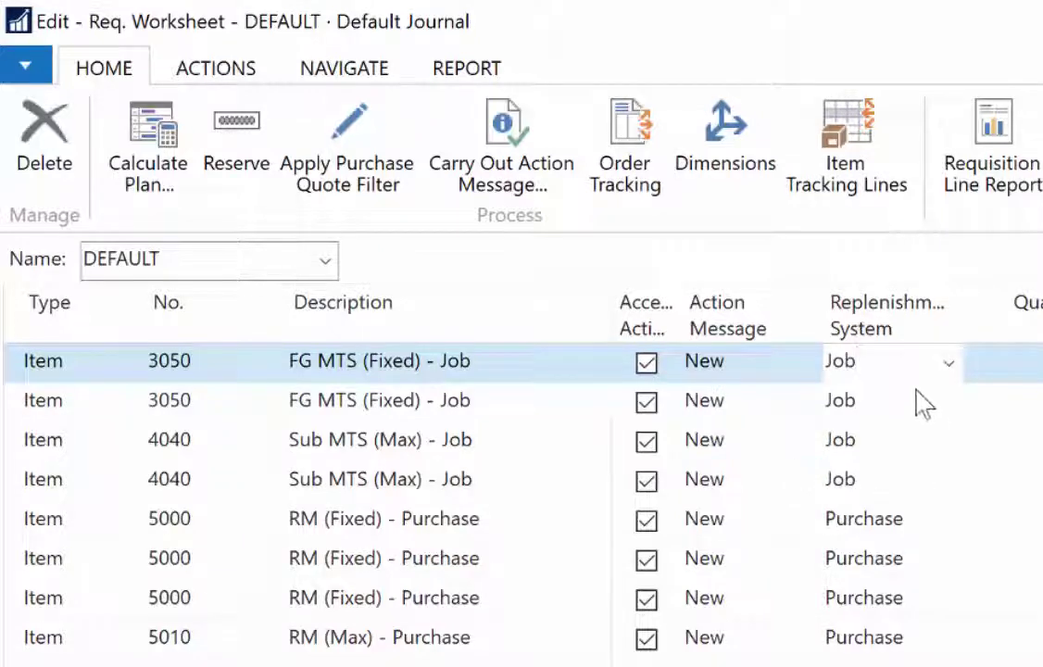
pyautogui.click(890, 532)
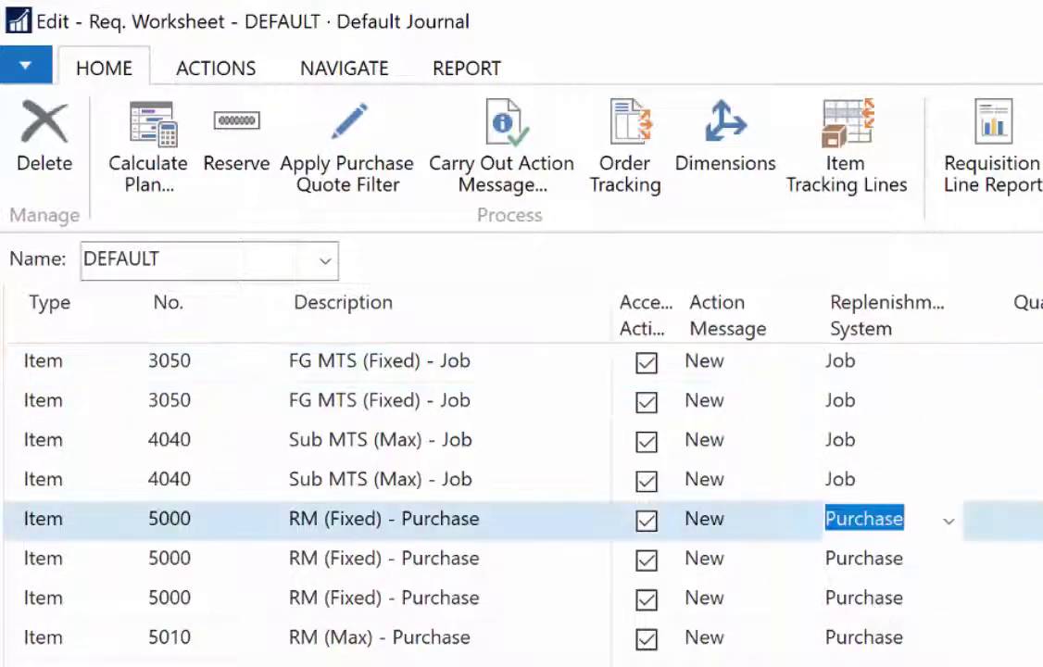
pyautogui.hscroll(5, 825, 491)
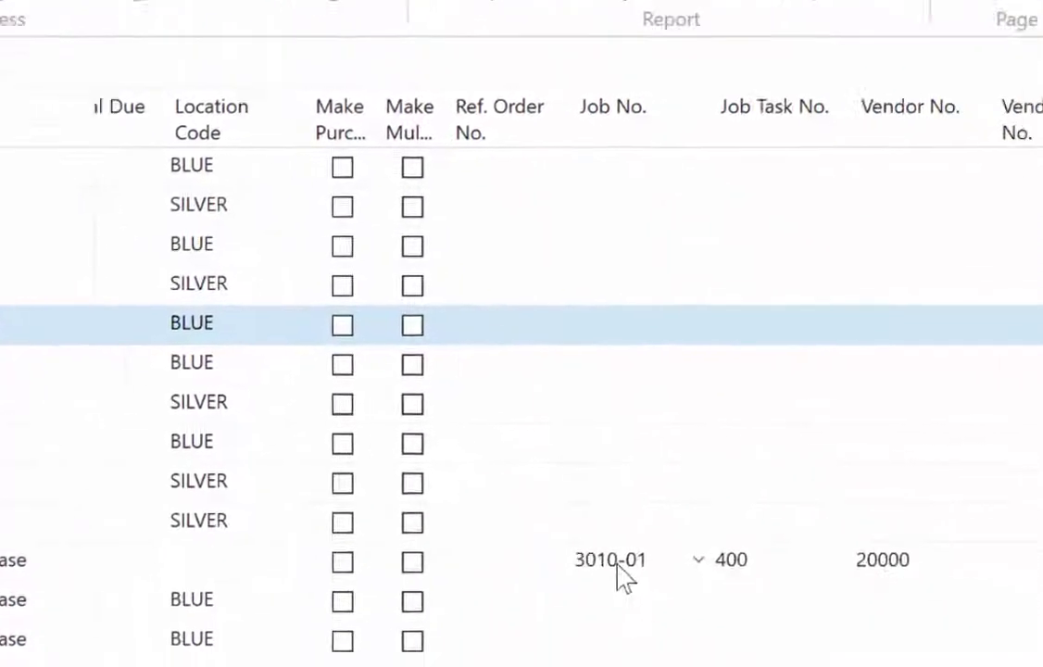
pyautogui.click(514, 523)
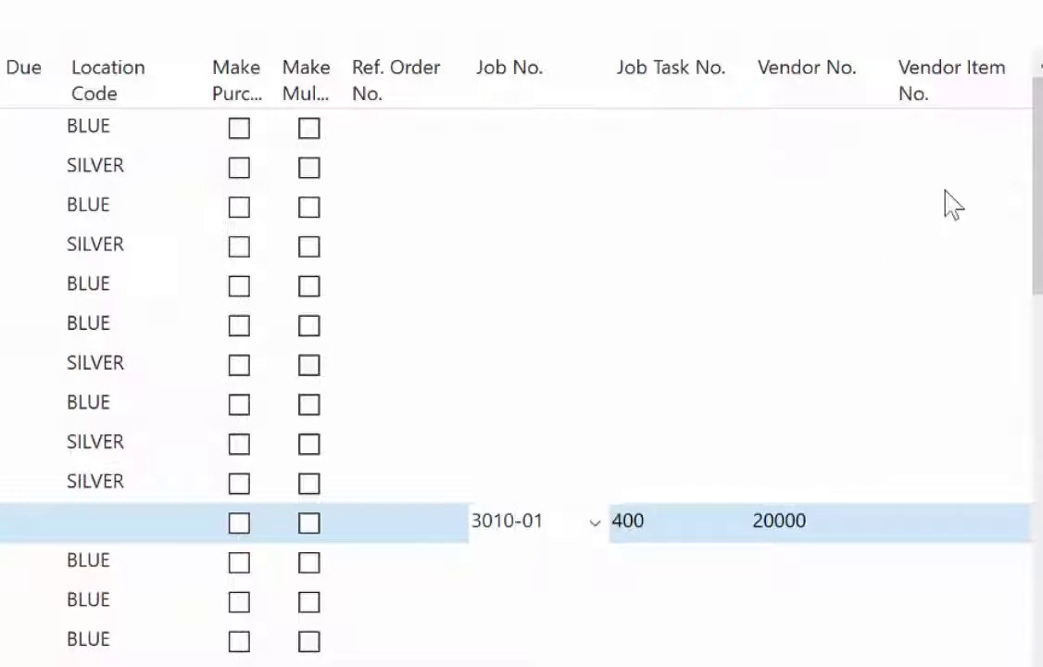
pyautogui.scroll(-5, 952, 205)
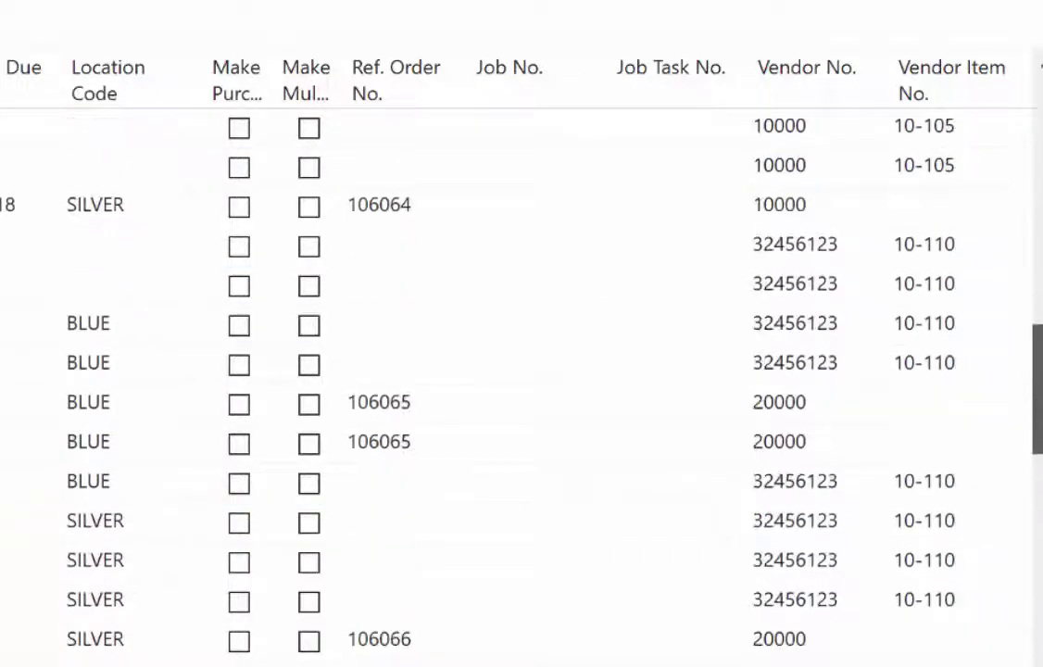
pyautogui.click(363, 408)
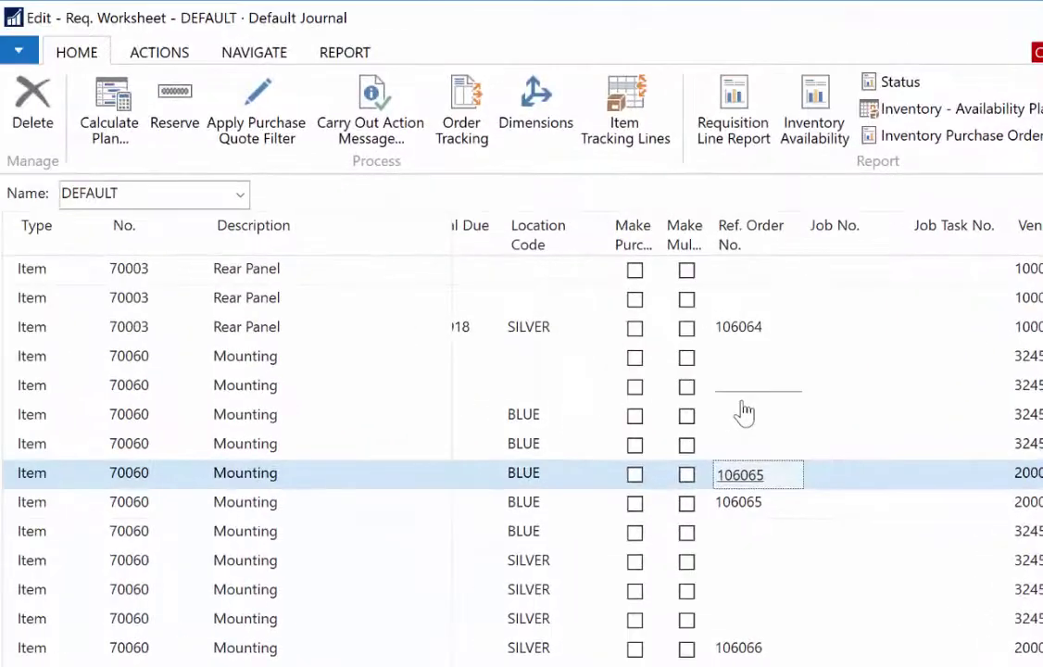
pyautogui.scroll(8, 872, 563)
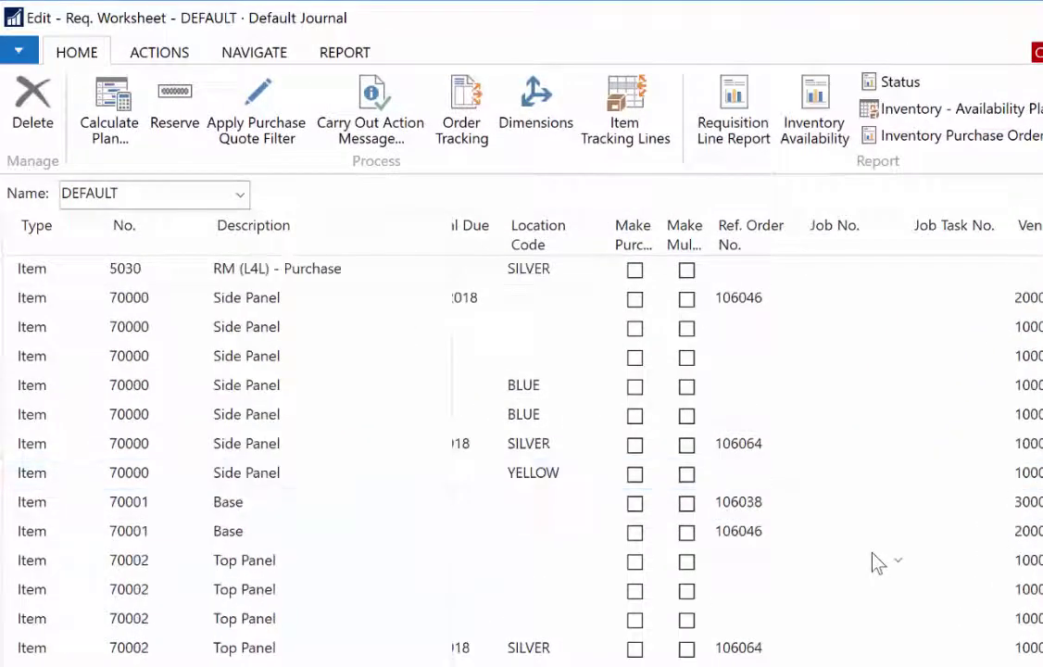
pyautogui.scroll(2, 873, 562)
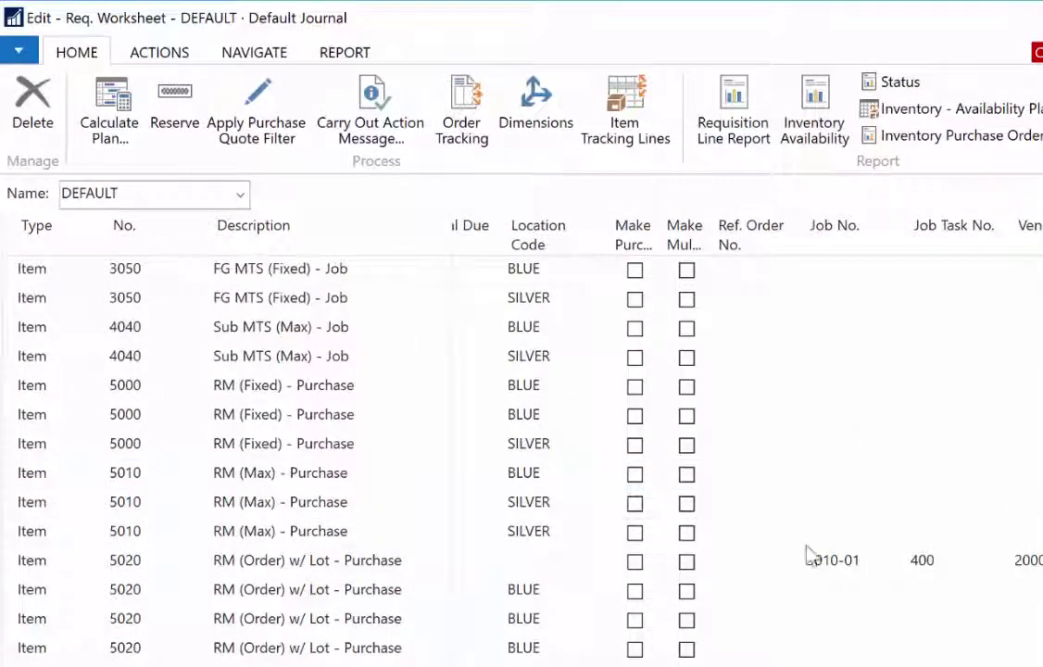
pyautogui.hscroll(-10, 711, 426)
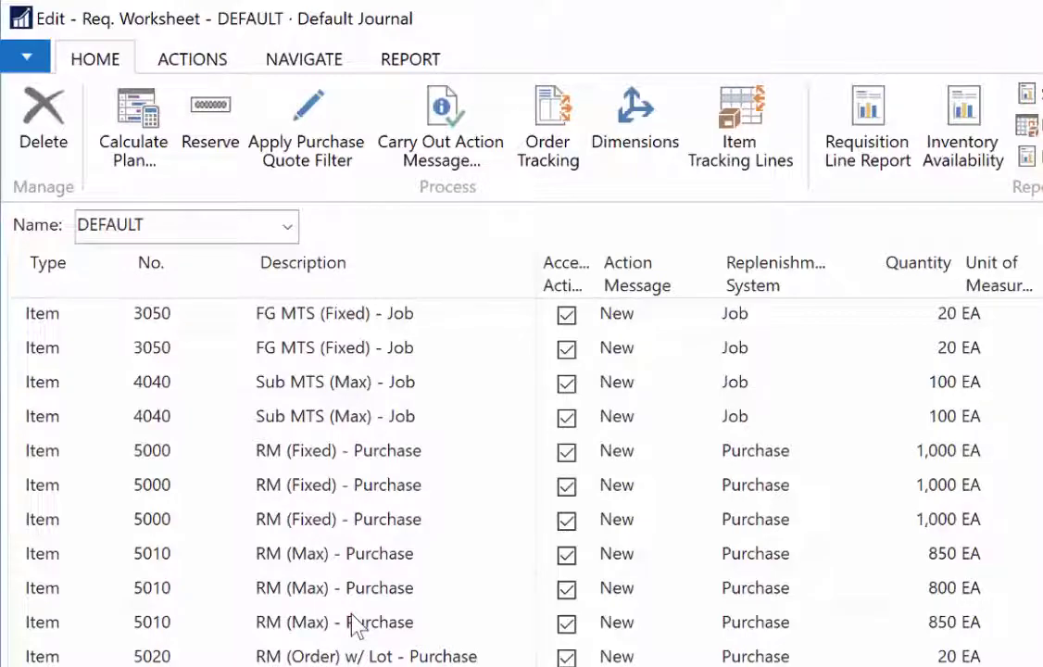
# Step: Delete every DEFAULT worksheet line, close the worksheet, and go back to the Role Center
pyautogui.click(17, 264)
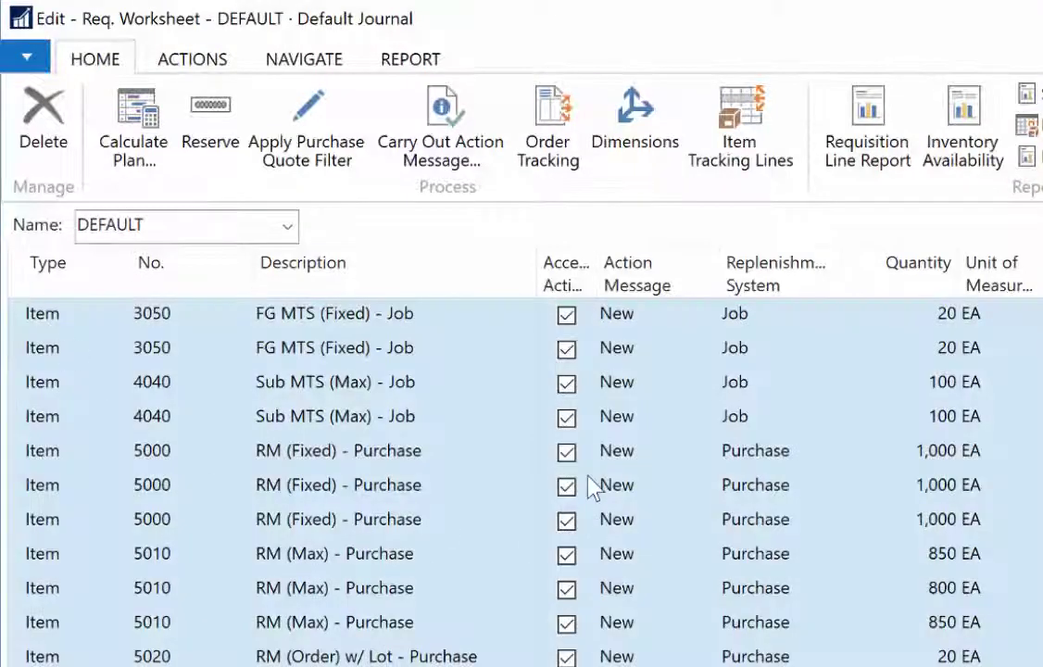
pyautogui.click(43, 118)
pyautogui.click(867, 572)
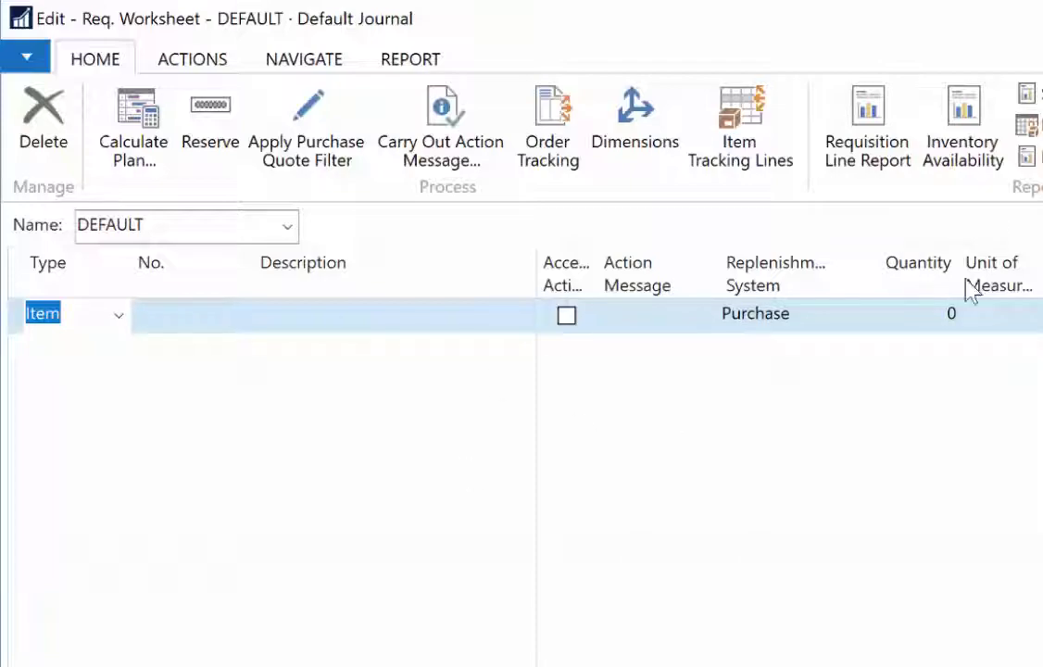
pyautogui.press('Escape')
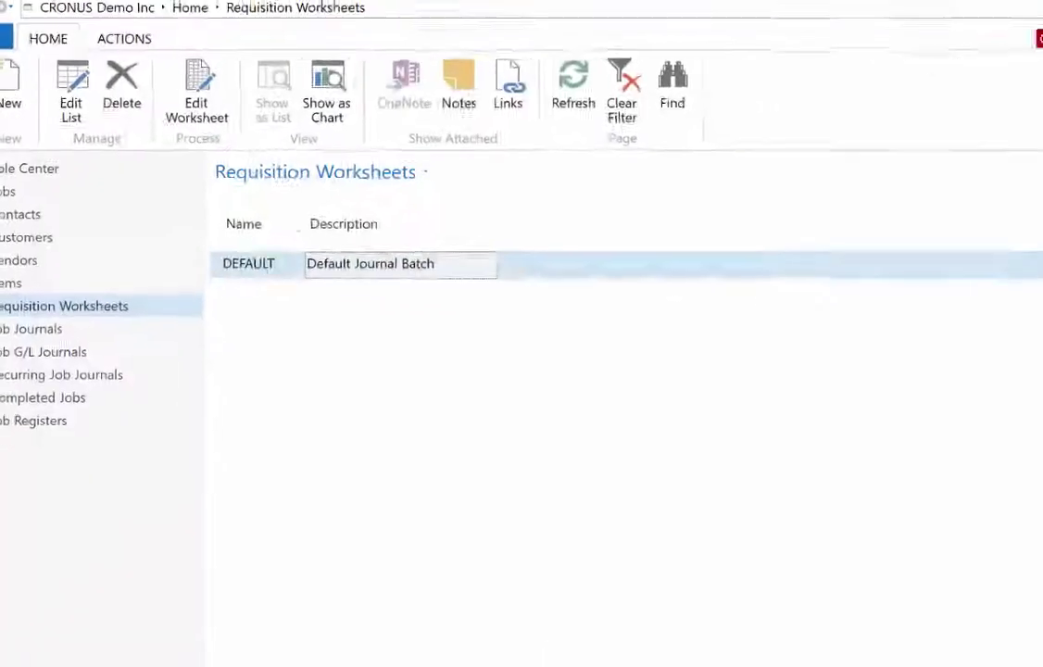
pyautogui.click(33, 144)
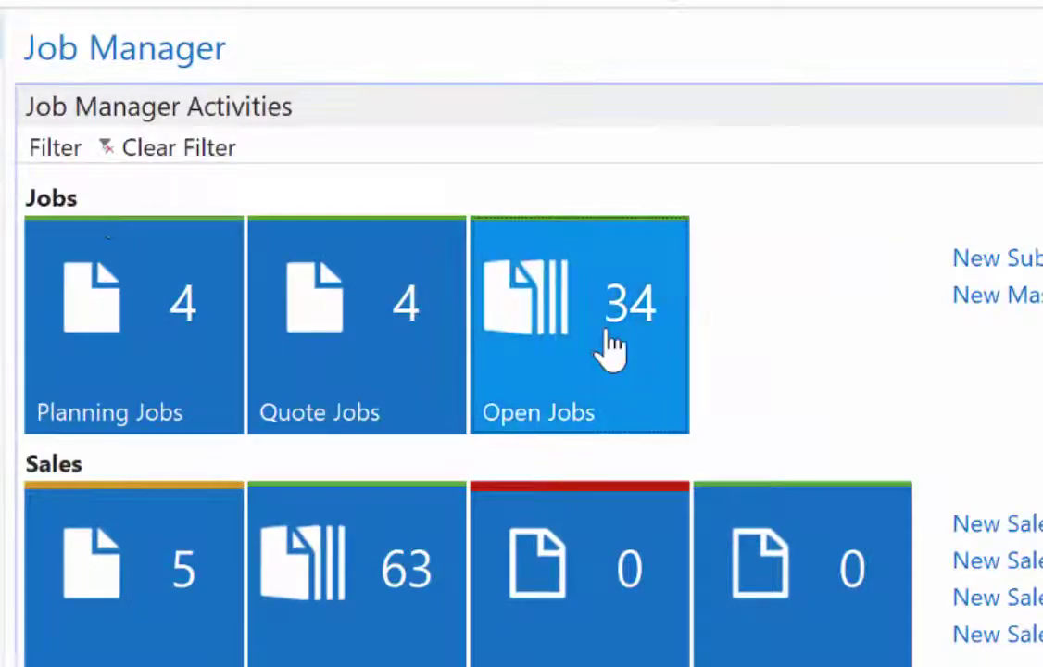
# Step: Open job 3010-01 from the Open Jobs list to see its planning lines
pyautogui.click(611, 347)
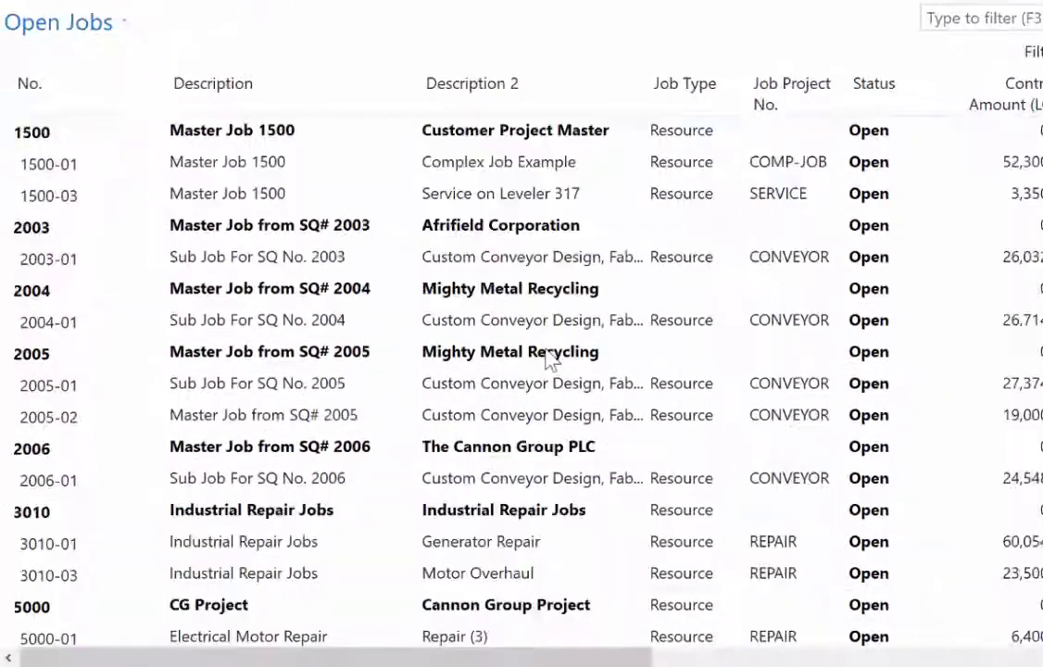
pyautogui.click(523, 542)
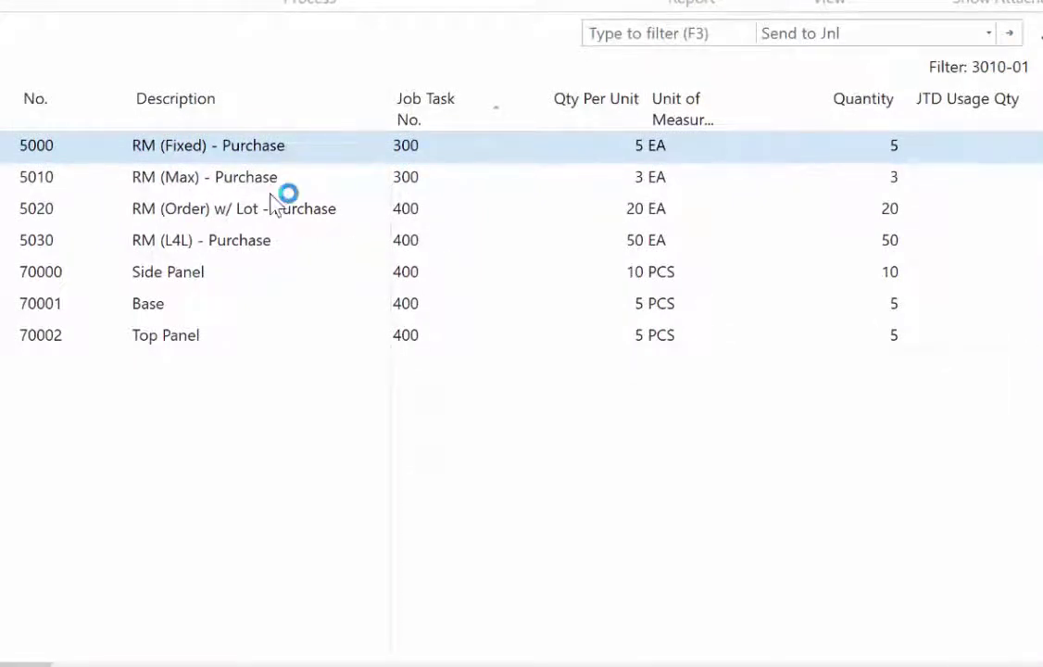
pyautogui.hscroll(5, 260, 657)
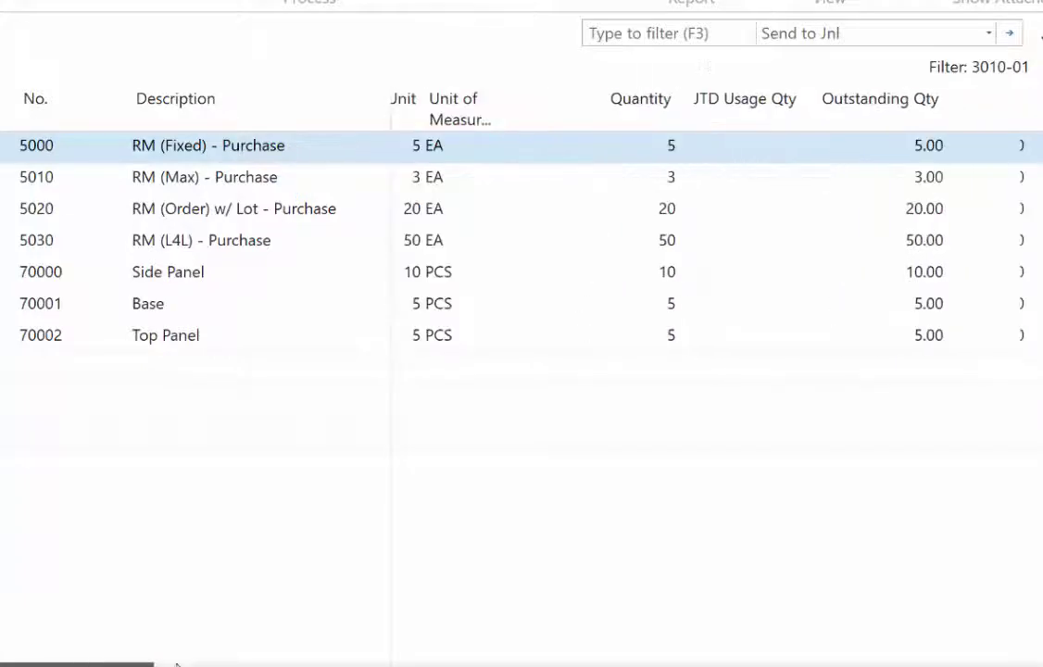
pyautogui.hscroll(-2, 201, 658)
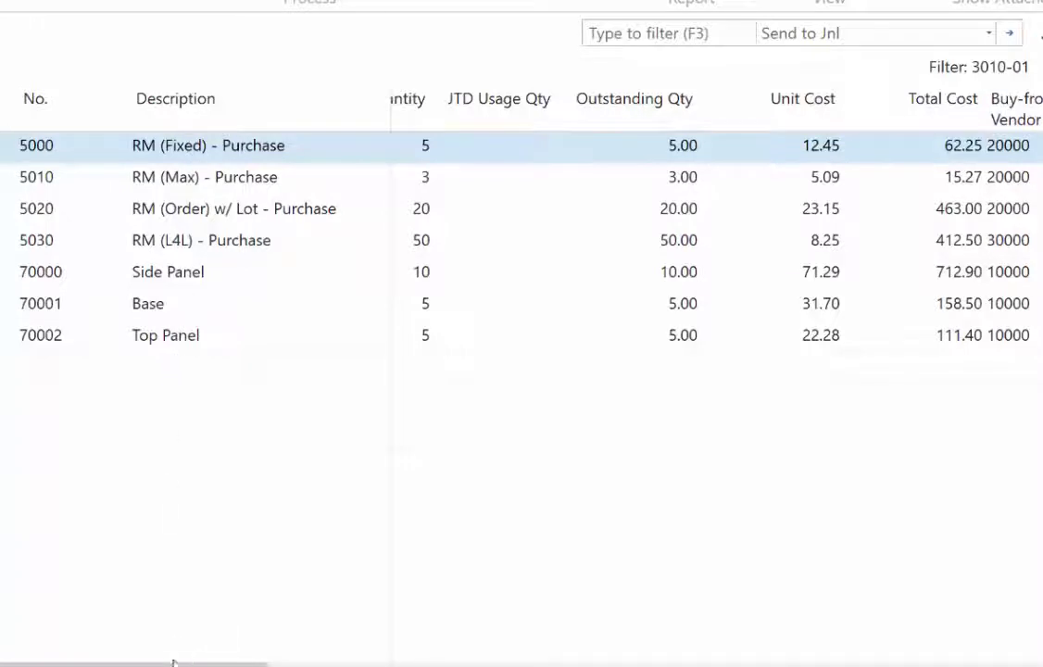
pyautogui.hscroll(2, 174, 661)
pyautogui.hscroll(2, 185, 662)
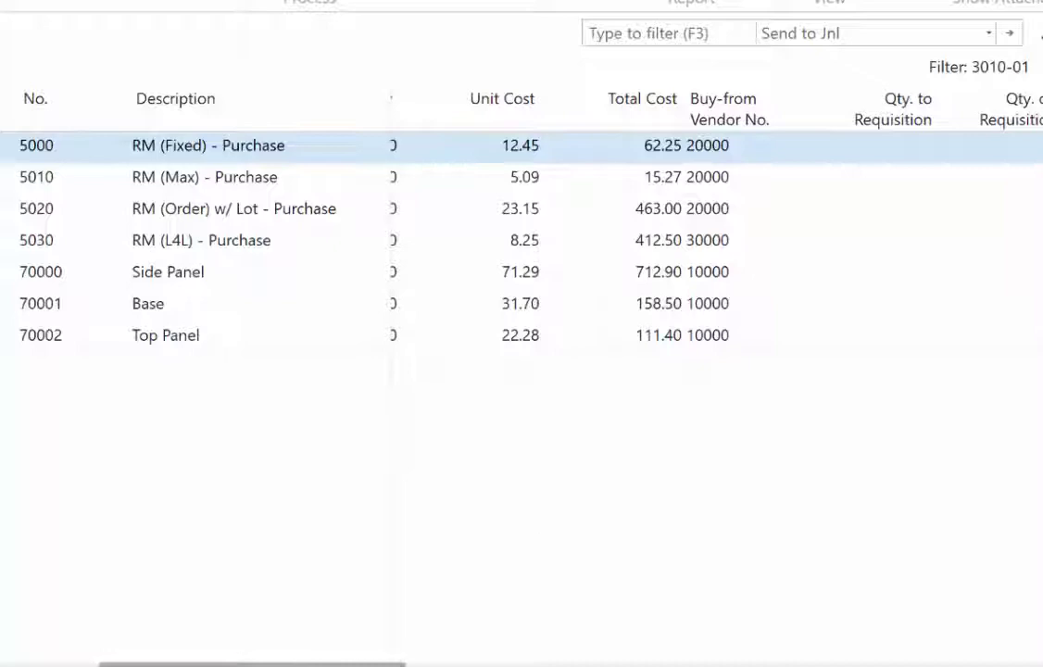
pyautogui.hscroll(2, 344, 663)
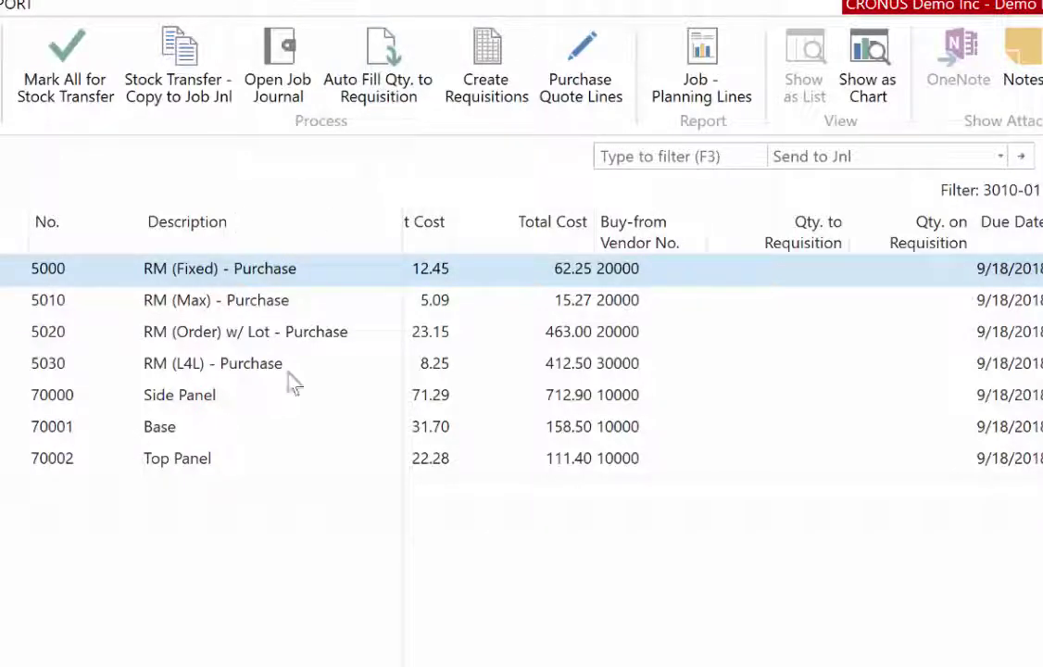
# Step: Auto-fill Qty. to Requisition on all job 3010-01 lines, then check item 5020's FactBox
pyautogui.click(379, 82)
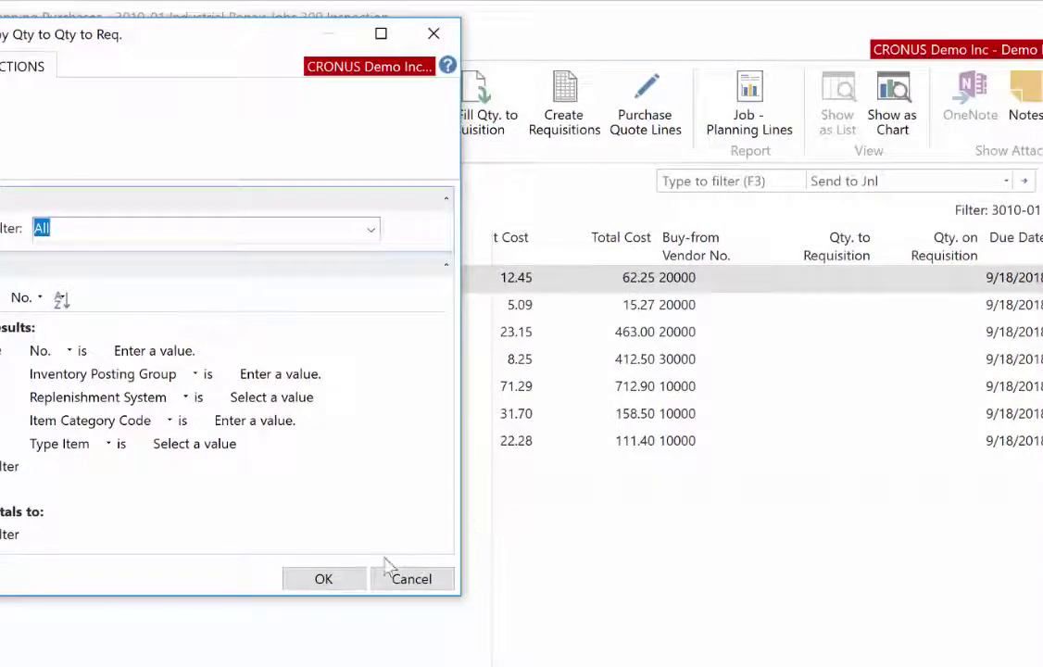
pyautogui.click(330, 583)
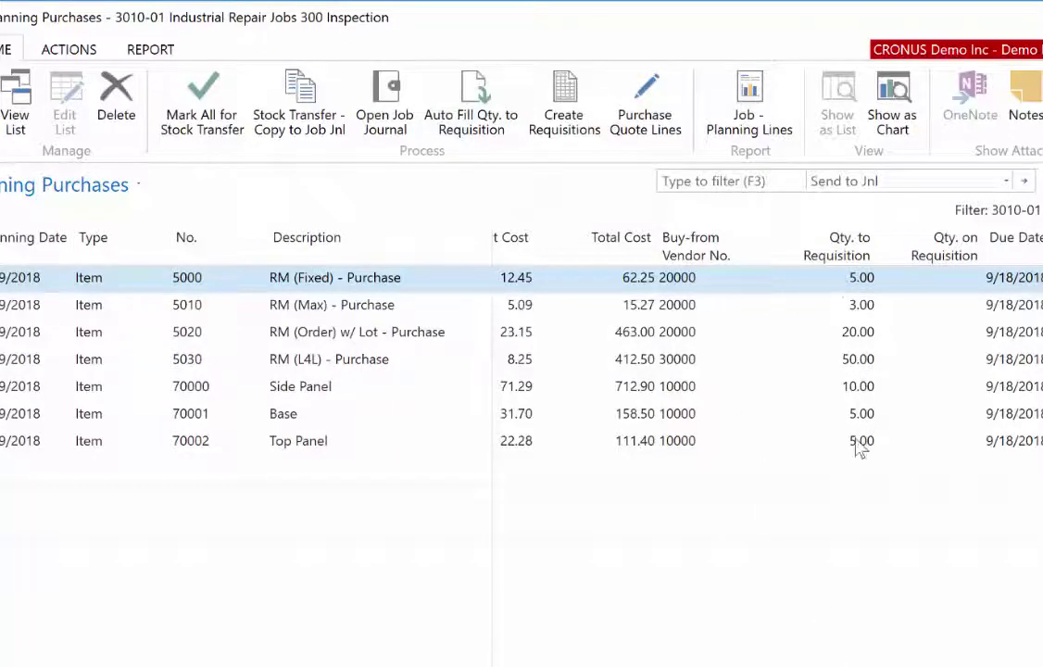
pyautogui.click(854, 332)
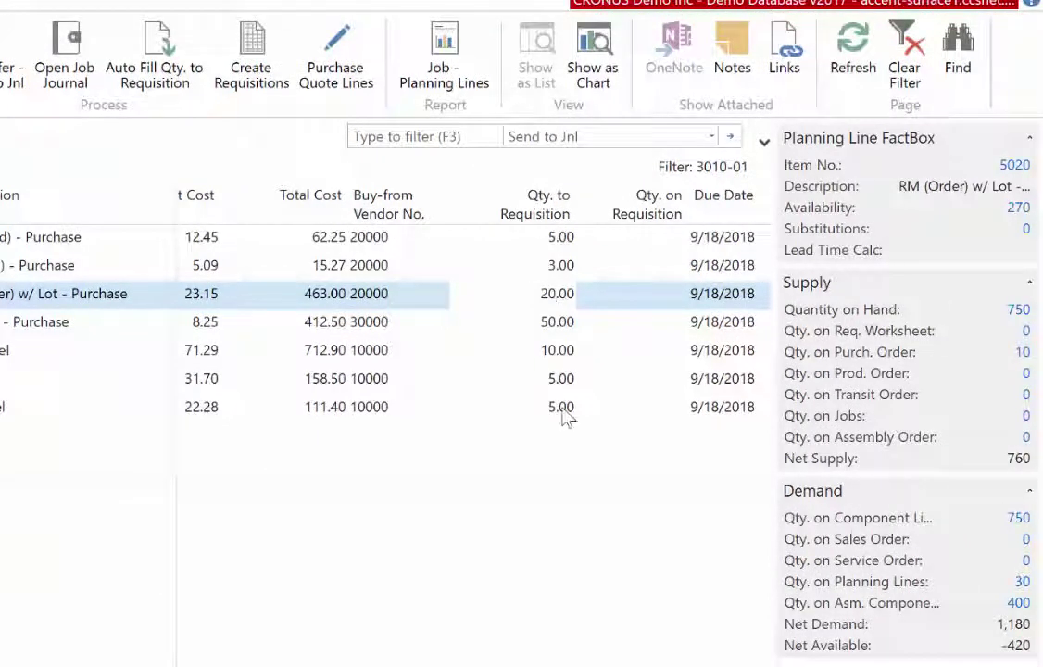
# Step: Change item 5030's Qty. to Requisition from 50.00 to 30
pyautogui.click(542, 324)
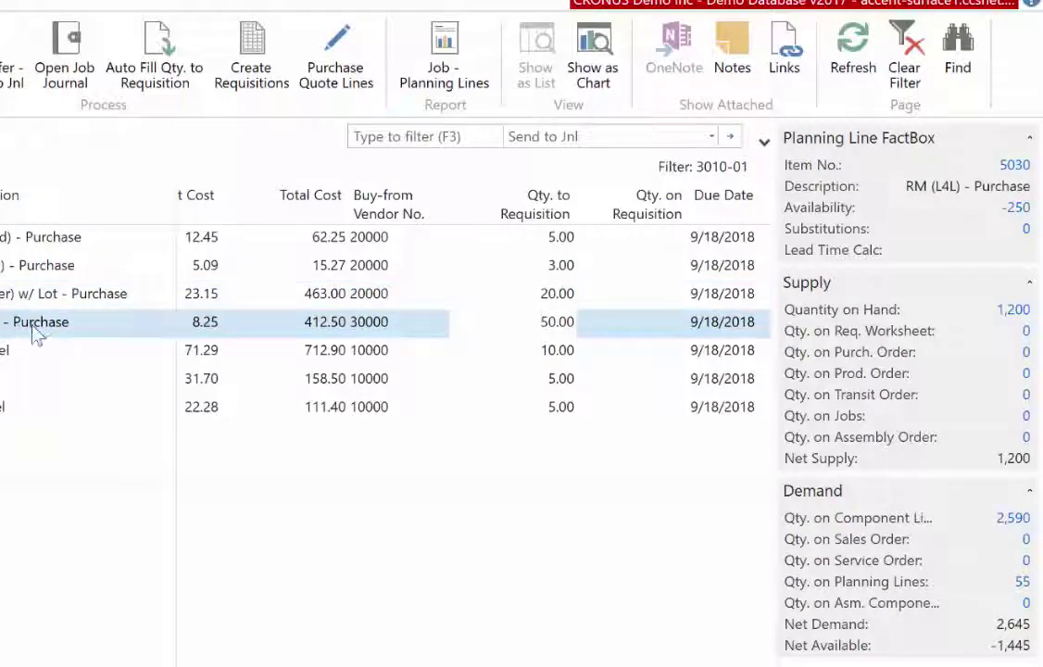
pyautogui.moveTo(542, 323); pyautogui.dragTo(622, 324)
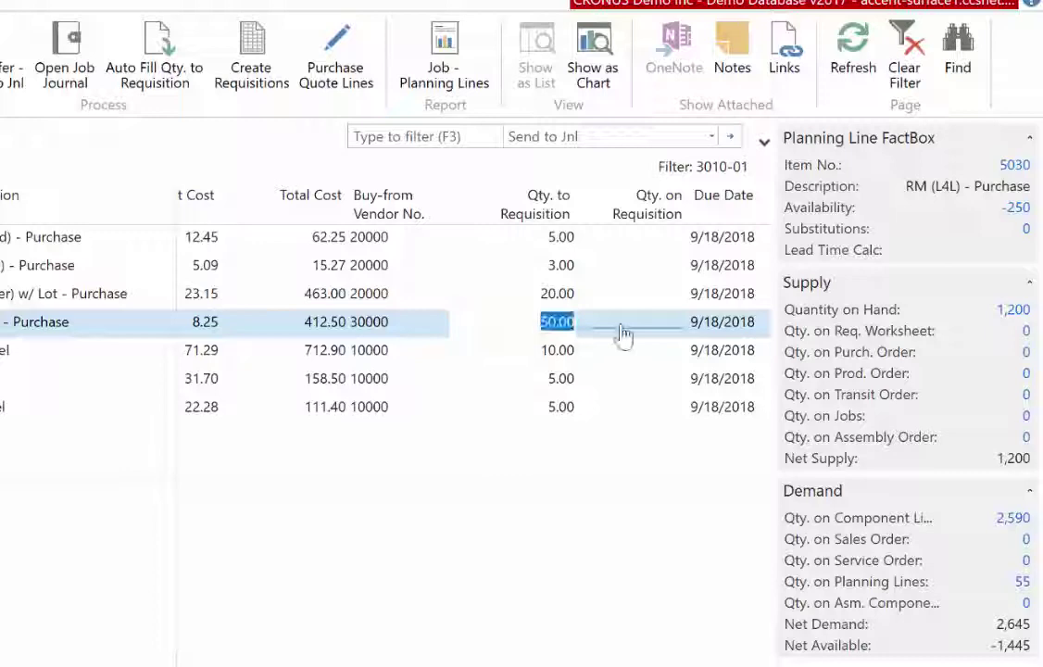
pyautogui.write('30')
pyautogui.press('Tab')
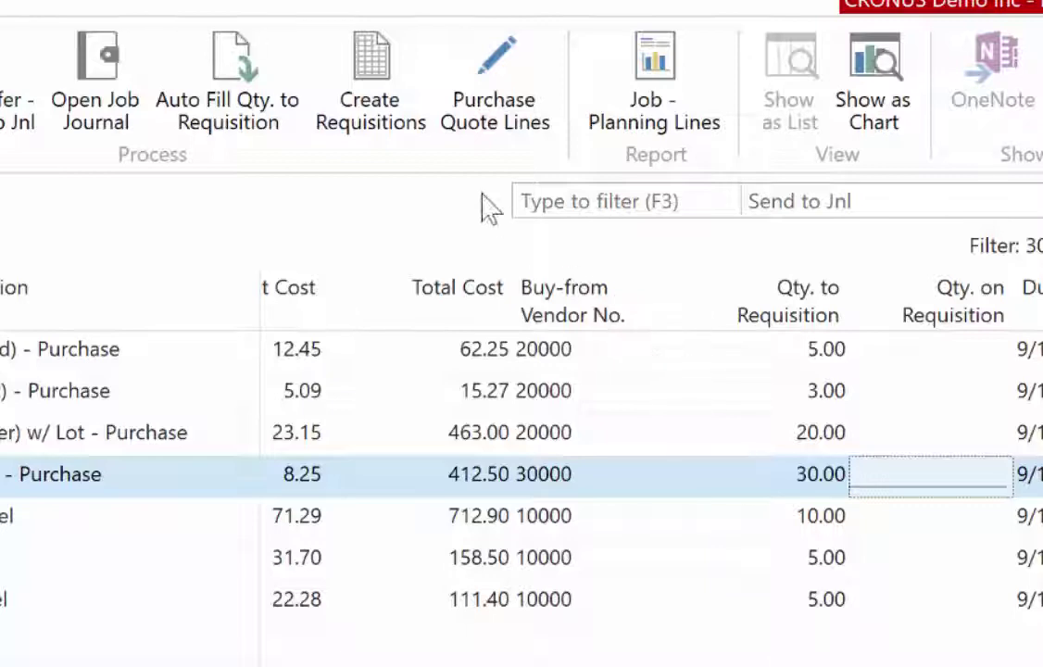
# Step: Create requisitions from job 3010-01's seven planning lines and confirm Yes
pyautogui.click(366, 79)
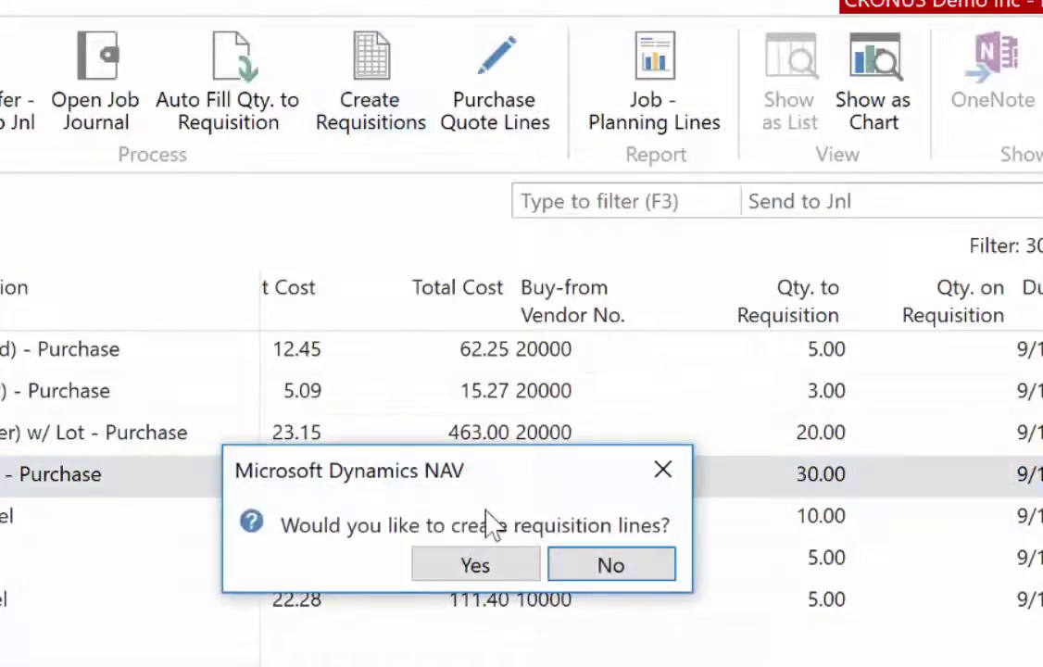
pyautogui.click(475, 567)
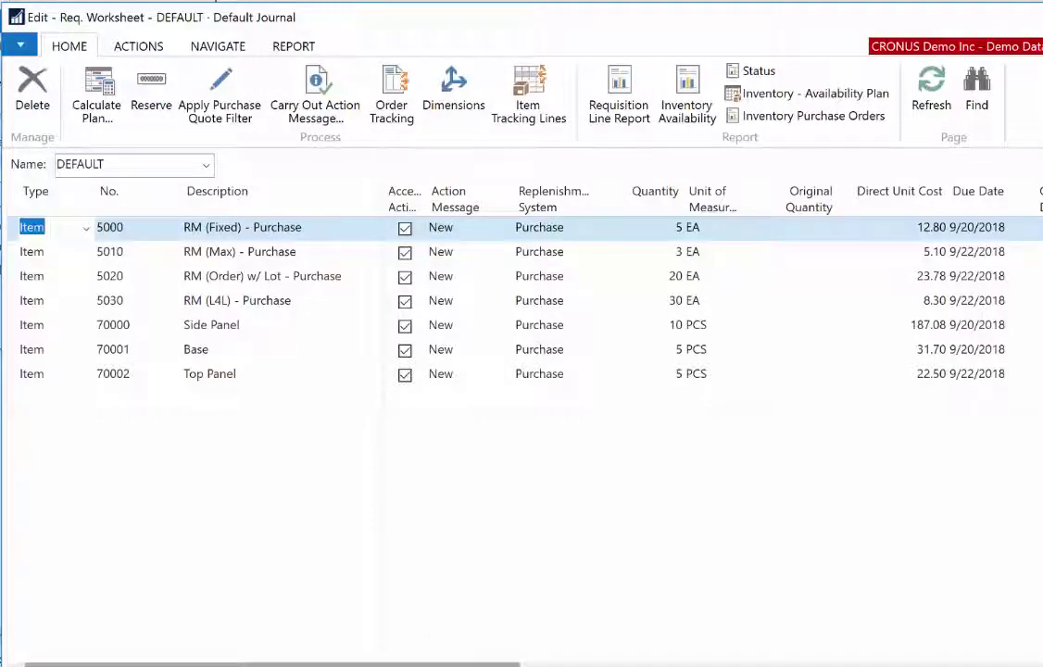
pyautogui.moveTo(394, 663); pyautogui.dragTo(733, 663)
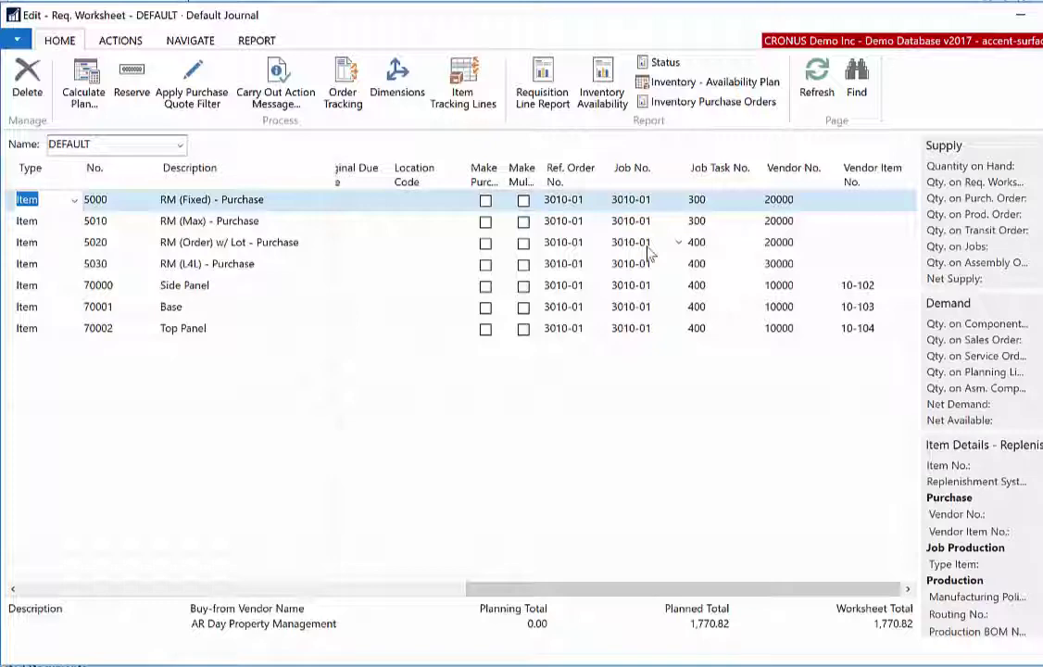
pyautogui.moveTo(720, 592); pyautogui.dragTo(208, 597)
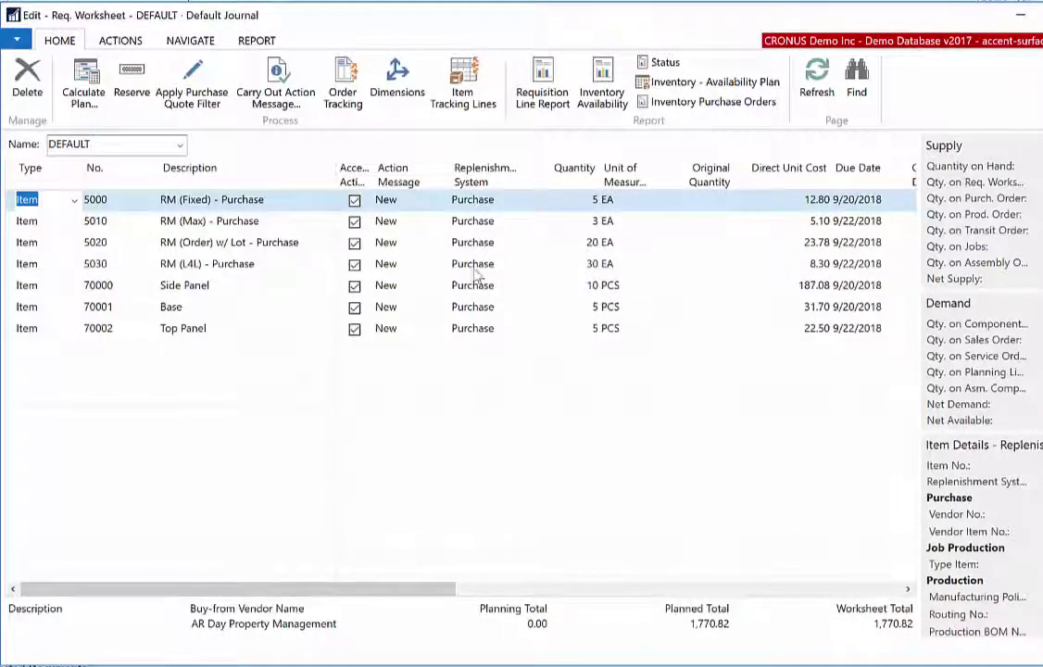